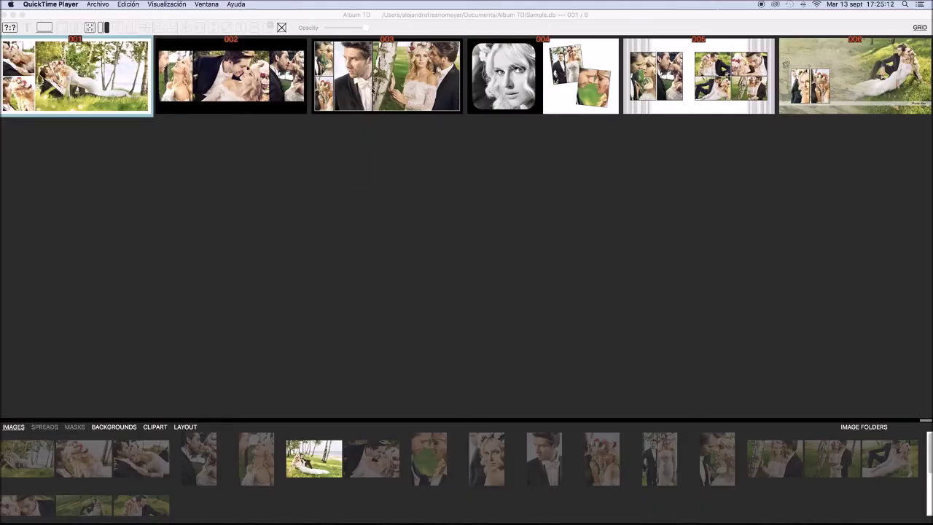
- Select several photos in spread 003 and swap their positions
click(353, 70)
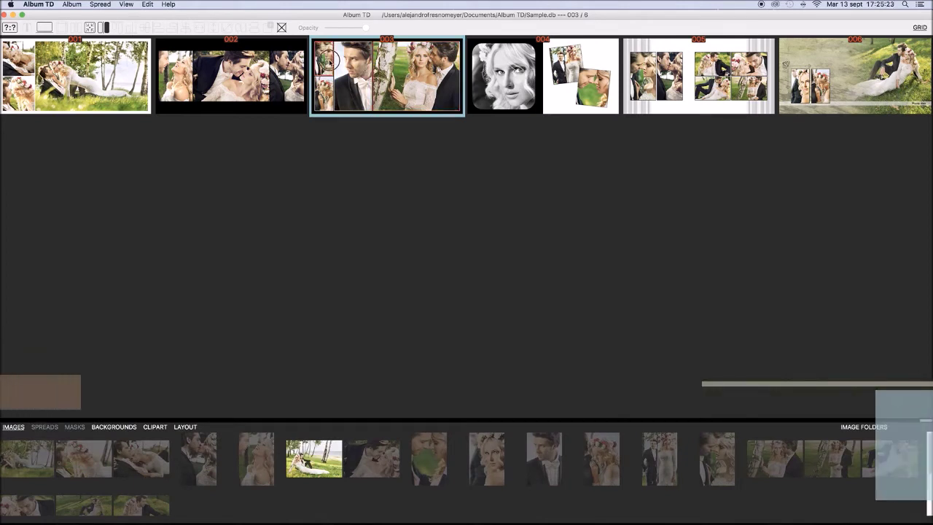
mouse_move(325, 55)
mouse_down()
mouse_move(395, 97)
mouse_move(421, 93)
mouse_up()
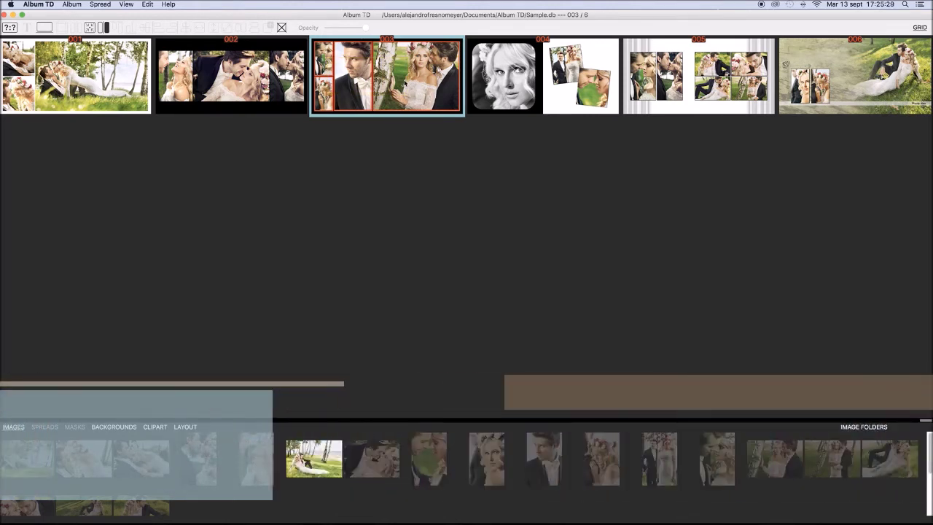
key(r)
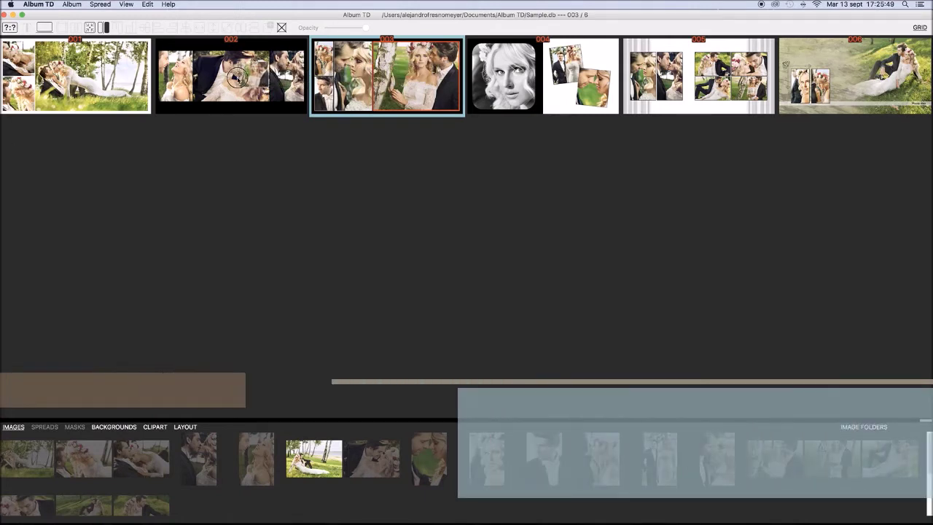
- Trade photos between spreads 002 and 003, then swap spread 002's left and right photos
drag(236, 77, 373, 80)
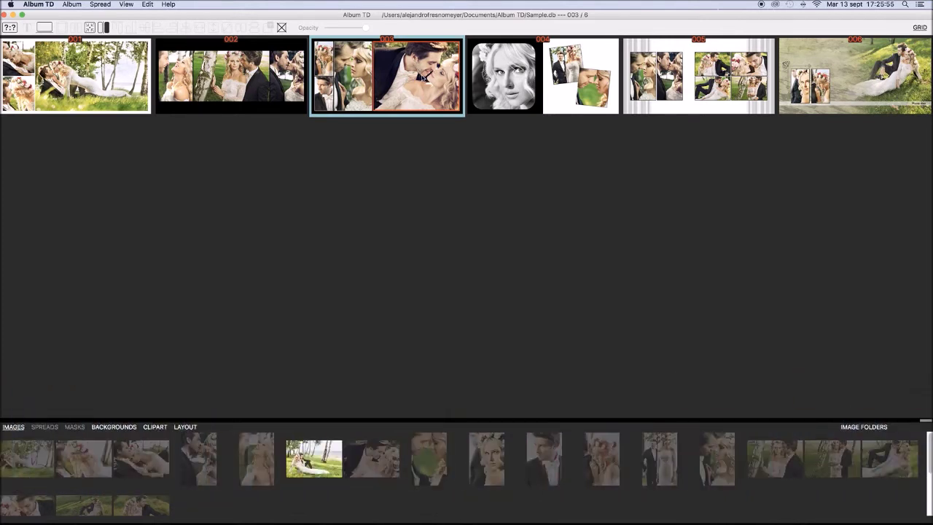
drag(421, 76, 221, 75)
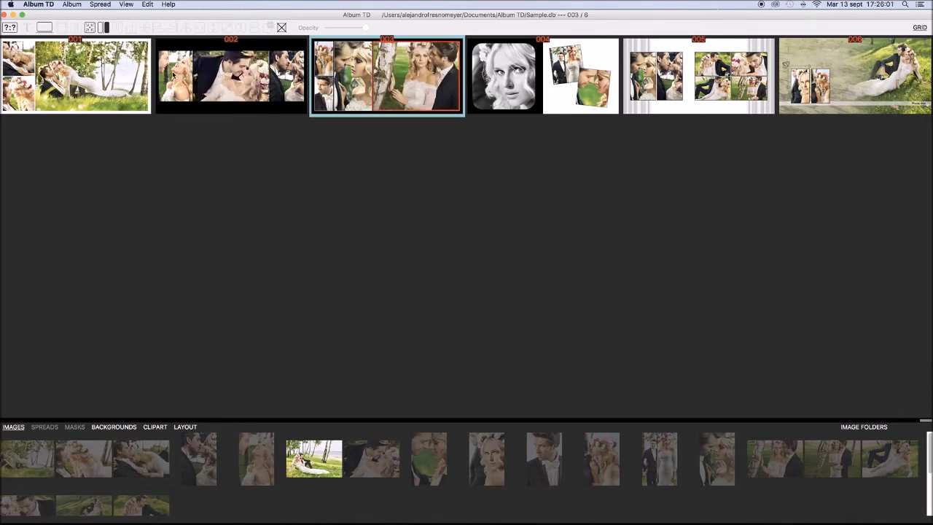
drag(221, 76, 292, 73)
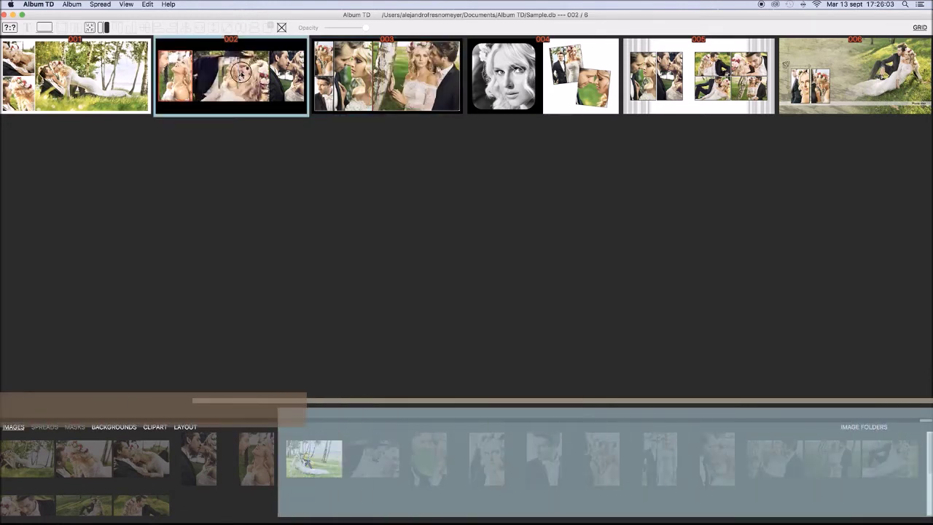
drag(292, 72, 289, 75)
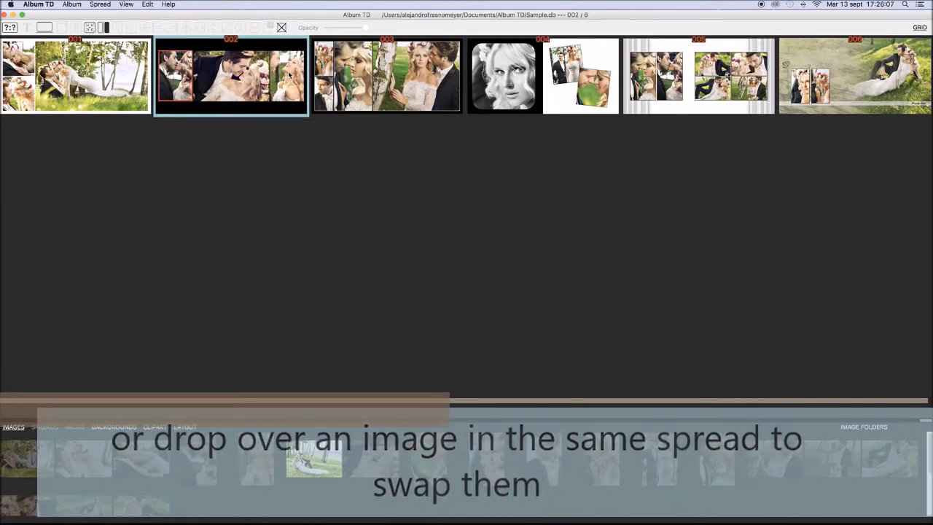
- Move the small left-side photos from spread 003 onto spread 002
click(324, 64)
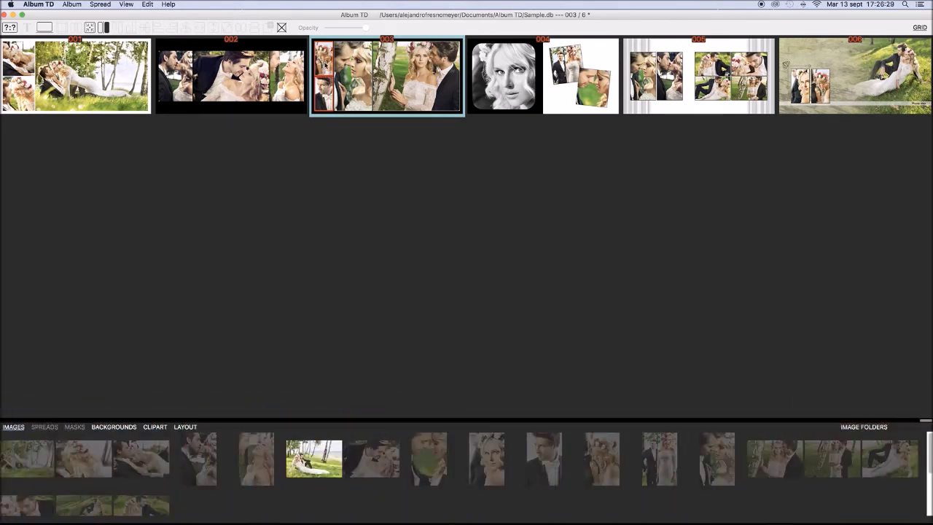
drag(326, 65, 239, 84)
drag(237, 76, 241, 80)
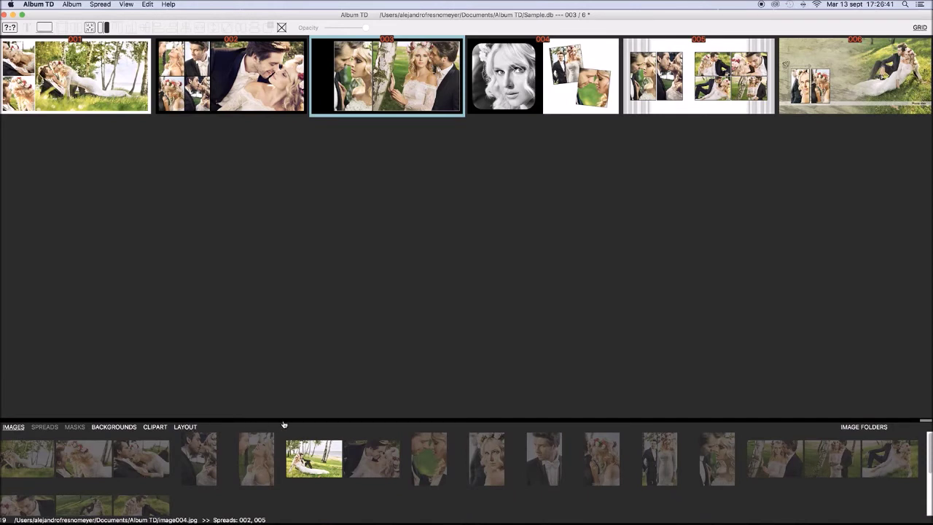
- Apply a mirrored narrow-plus-wide layout to spread 003, then drag it ahead of spread 002
key(super+6)
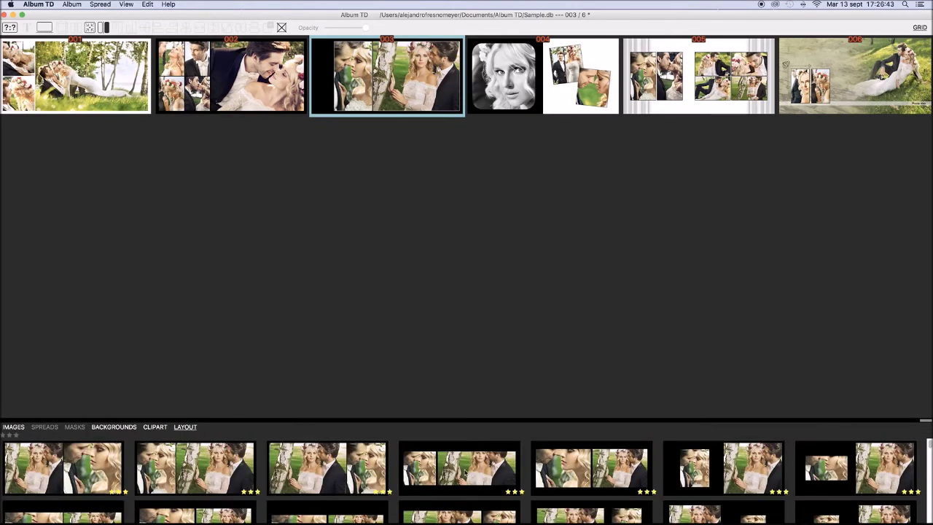
click(463, 469)
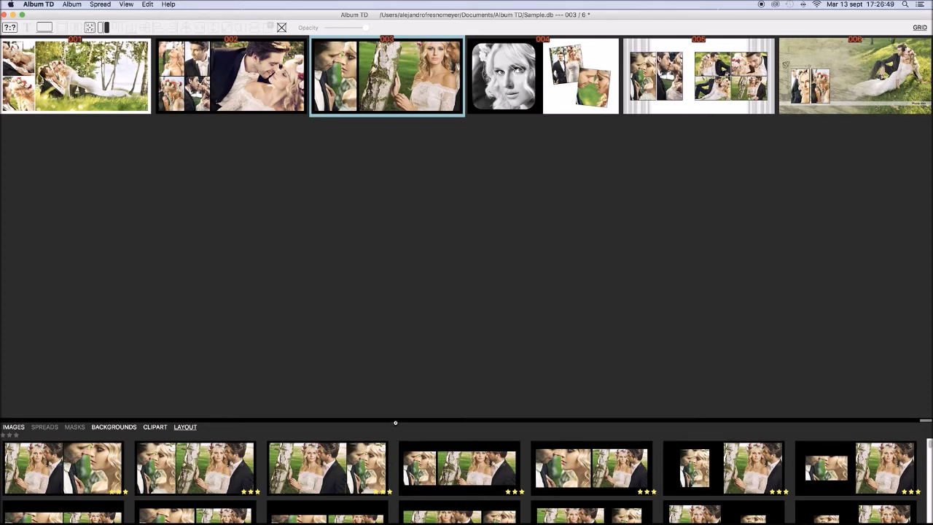
key(super+m)
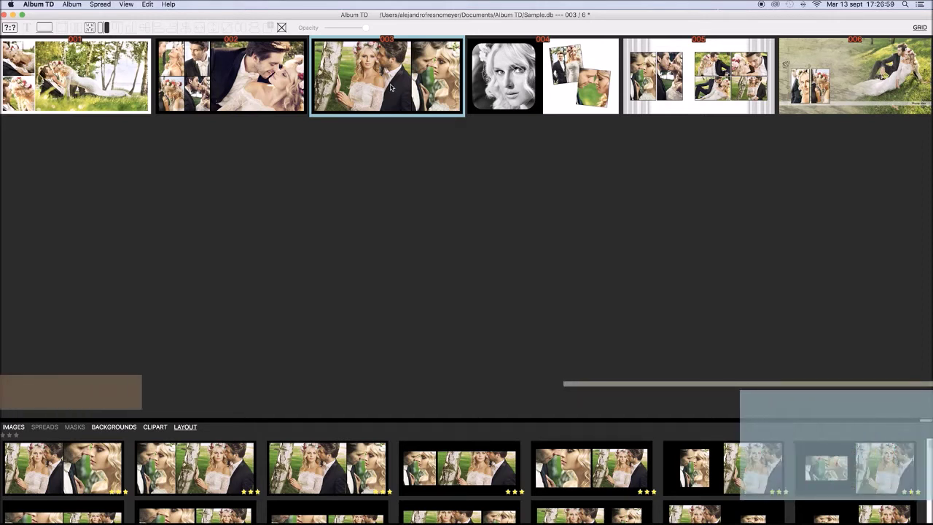
drag(391, 87, 187, 88)
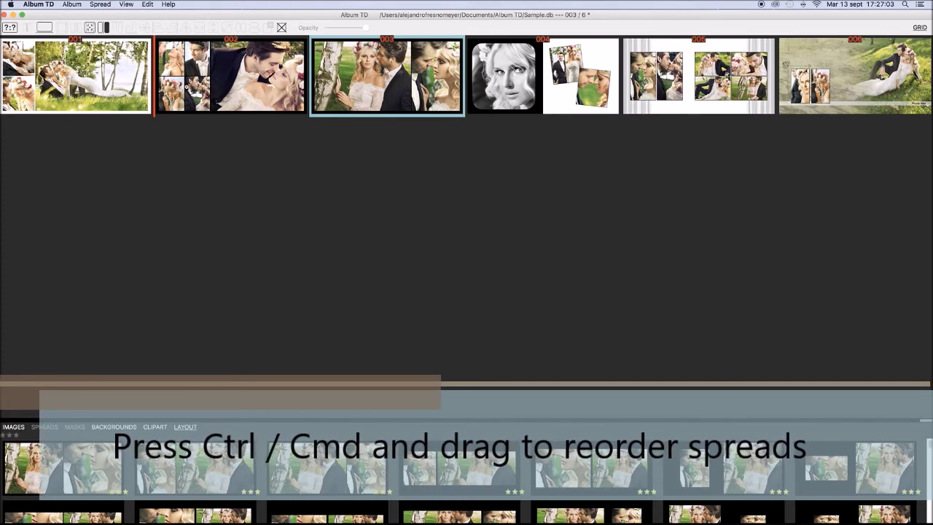
- Place the birch-tree spread second and move the black-and-white portrait spread 004 to the front
drag(187, 88, 189, 89)
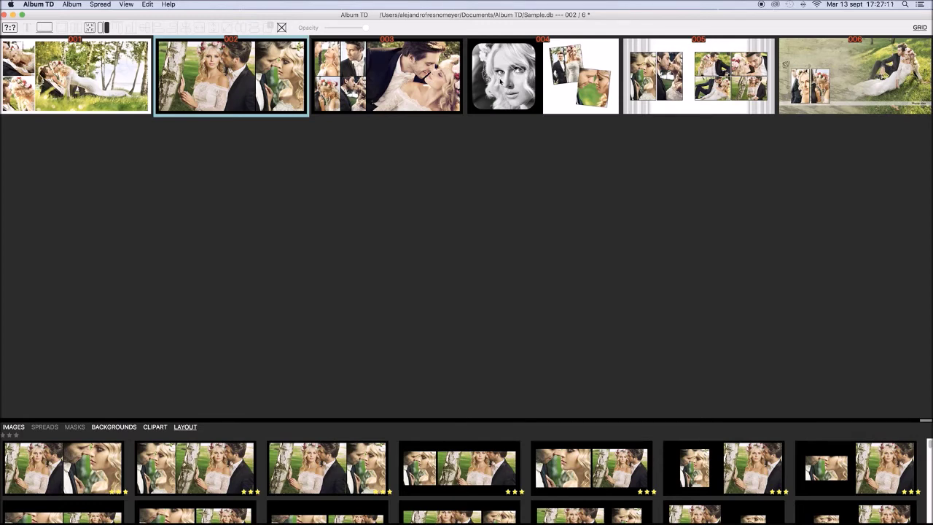
click(501, 83)
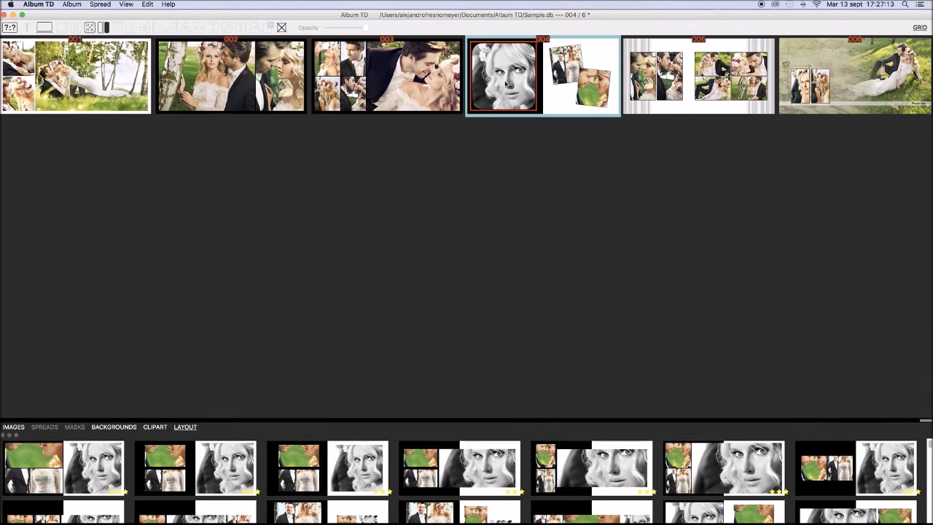
drag(505, 84, 24, 82)
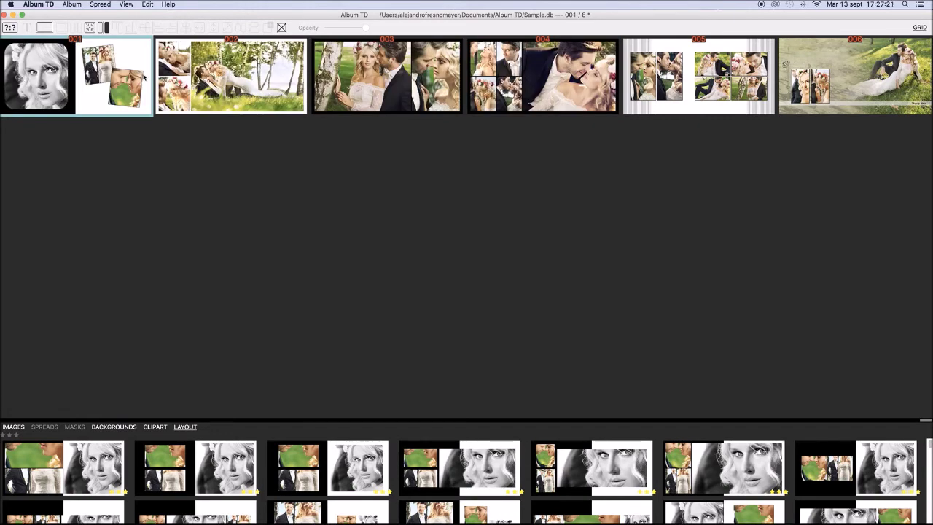
- View spread 002 on its own, return to the grid, and show the image library
click(218, 79)
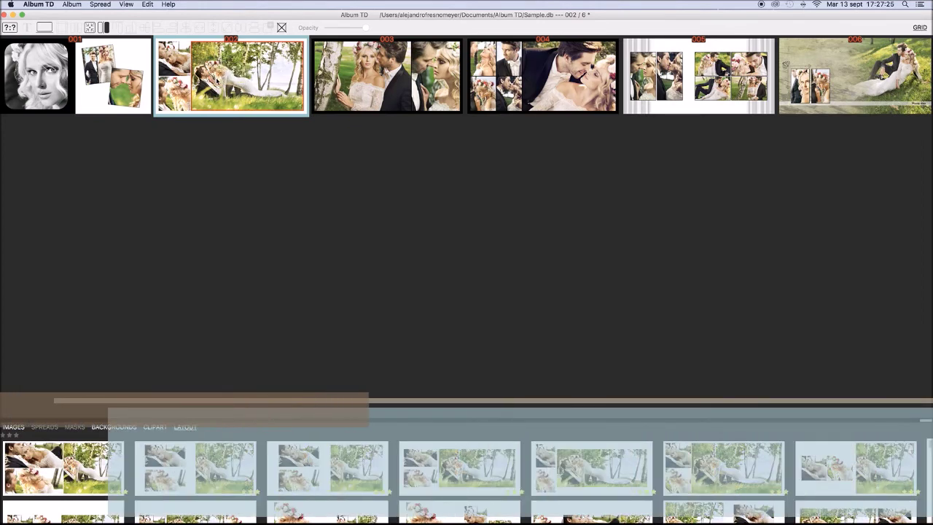
double_click(218, 79)
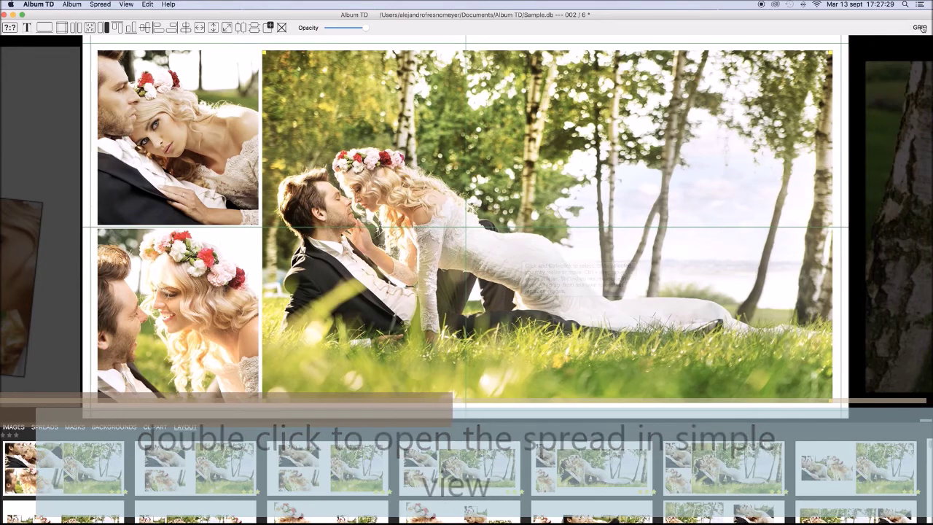
double_click(202, 304)
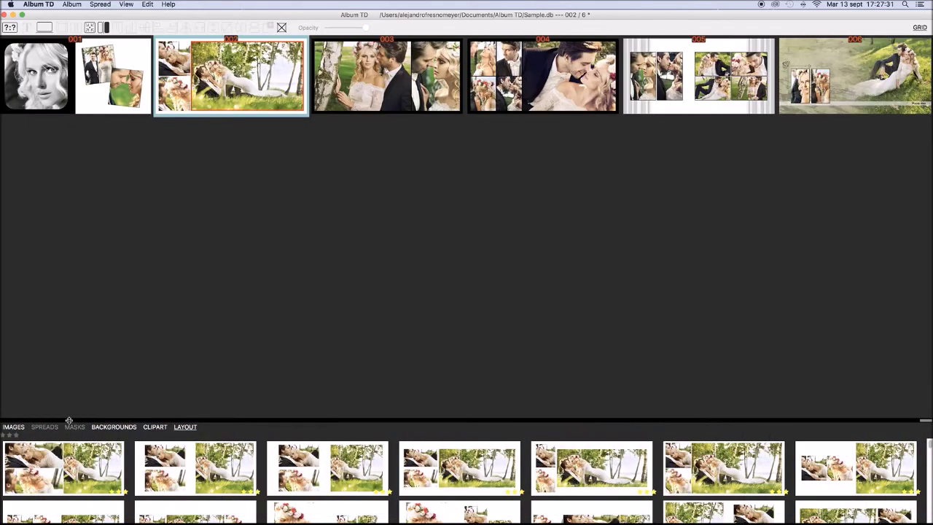
click(17, 428)
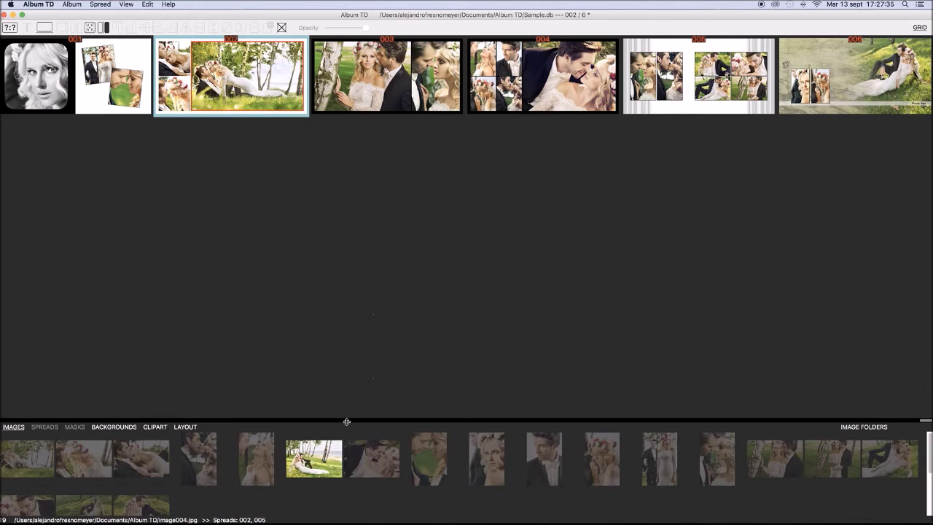
- Replace spread 003's photos with library pictures, including the bride lying in the grass
drag(312, 463, 353, 81)
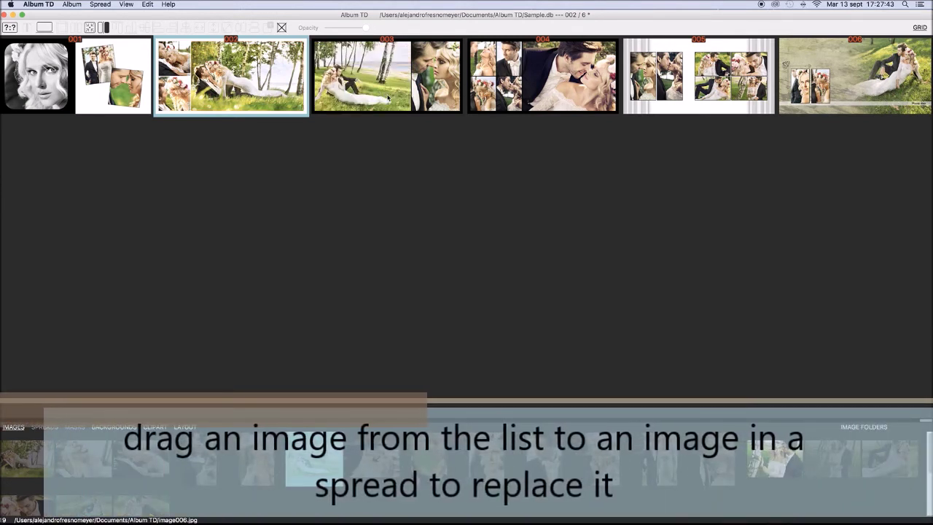
click(772, 455)
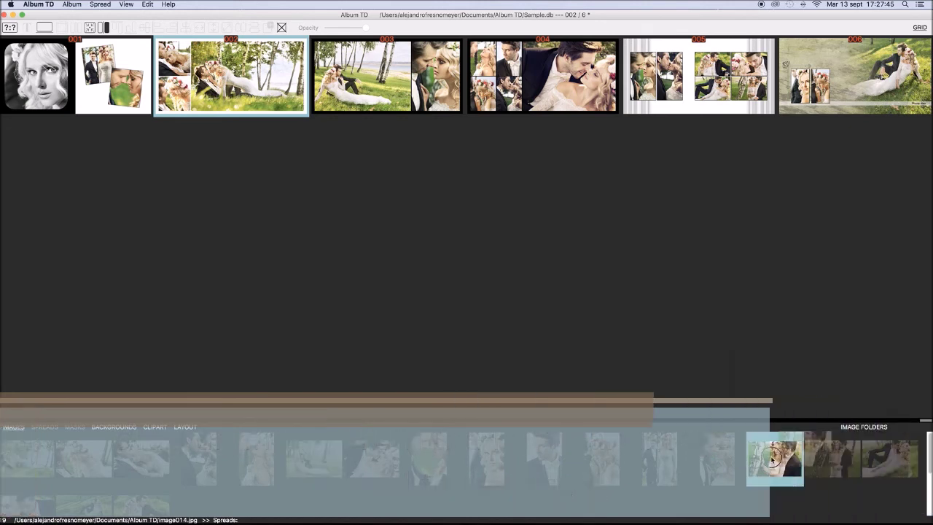
drag(772, 456, 419, 117)
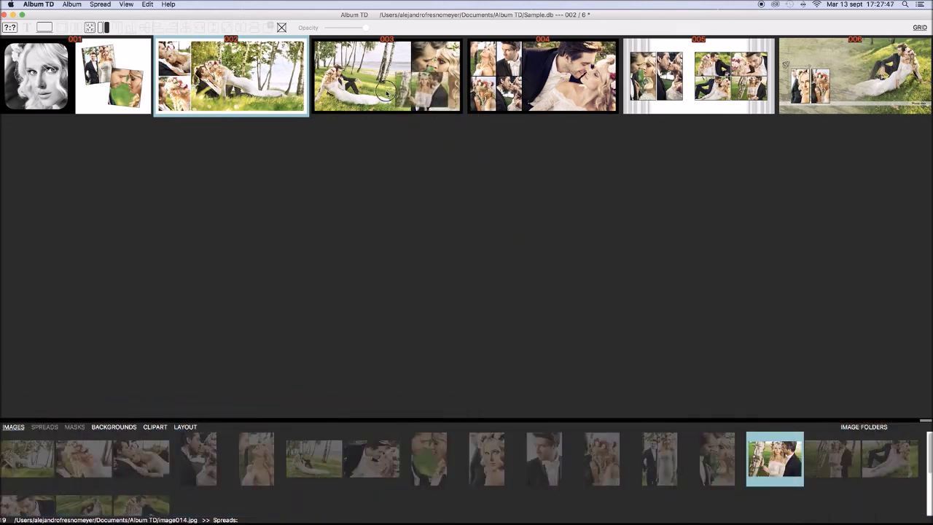
drag(385, 91, 374, 87)
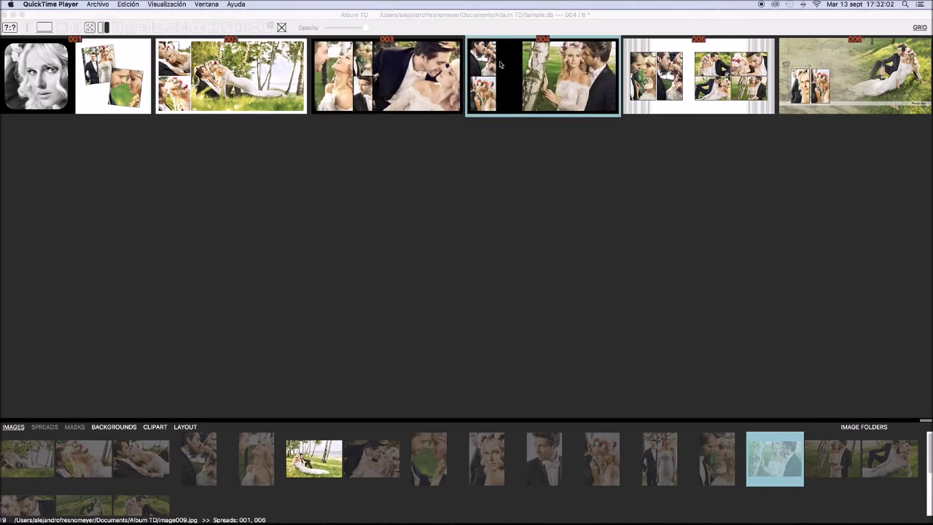
- Delete the two left-column photos from spread 004
click(493, 64)
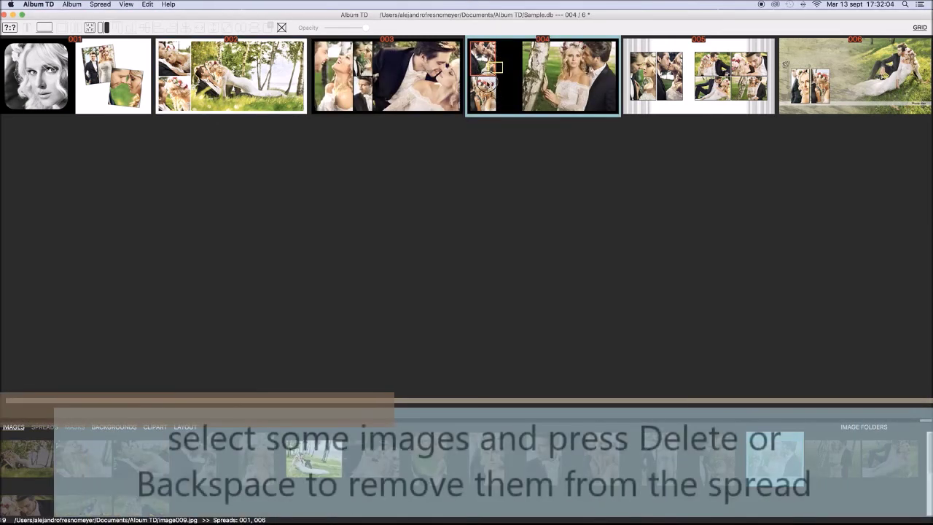
shift+click(482, 89)
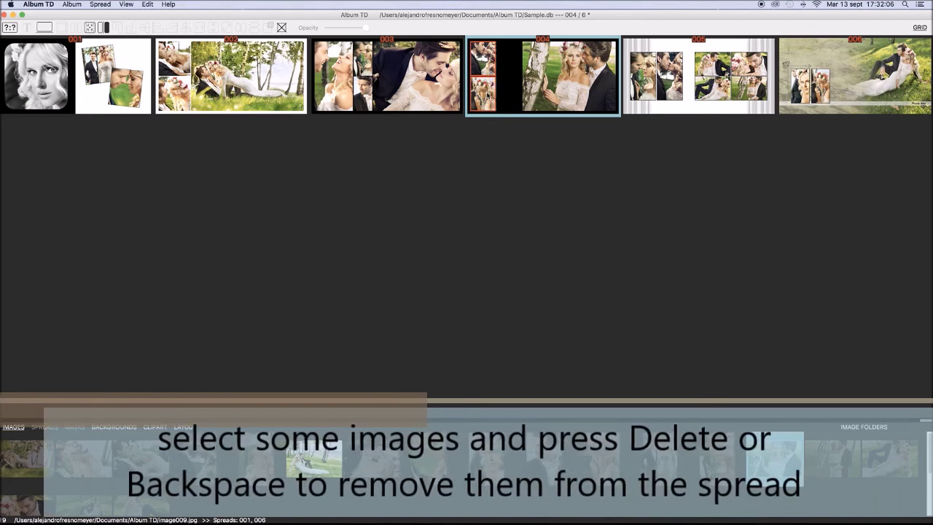
key(BackSpace)
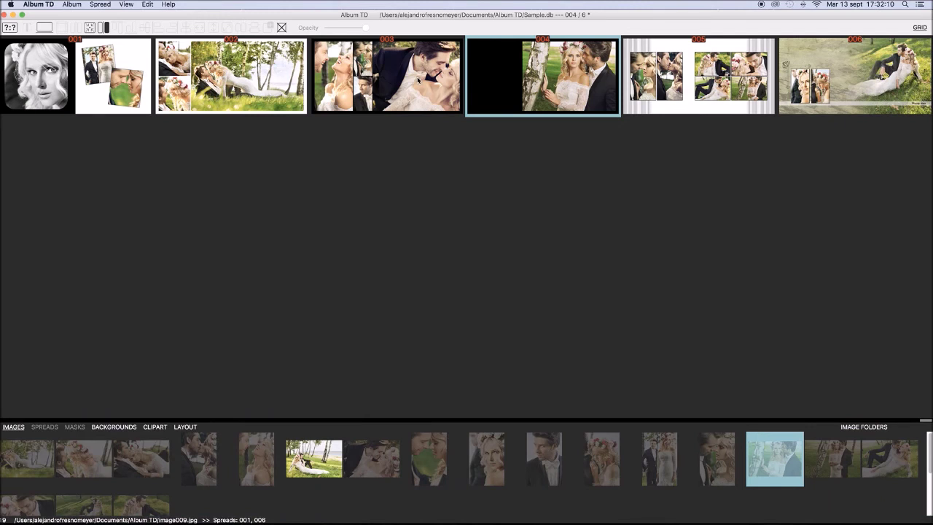
- Select spread 004 and undo to restore its two deleted photos
click(417, 77)
click(490, 79)
key(super+z)
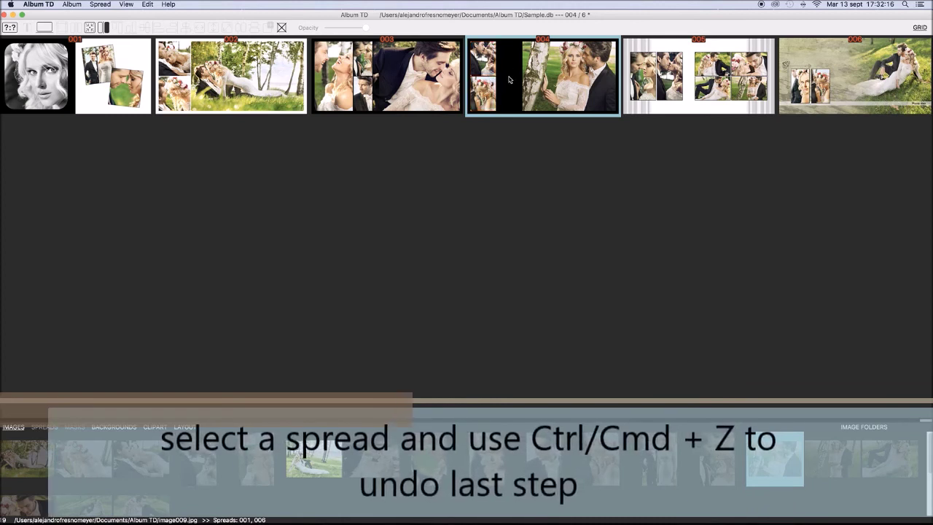
key(super+z)
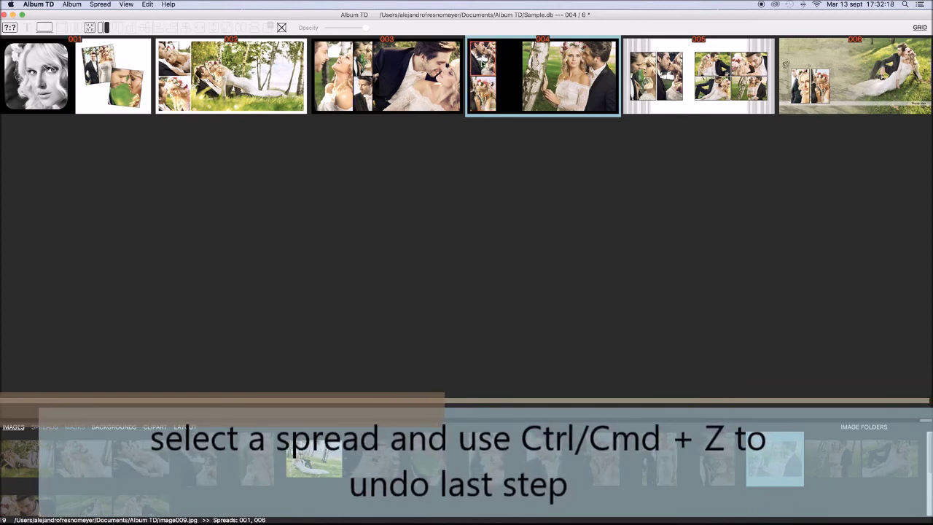